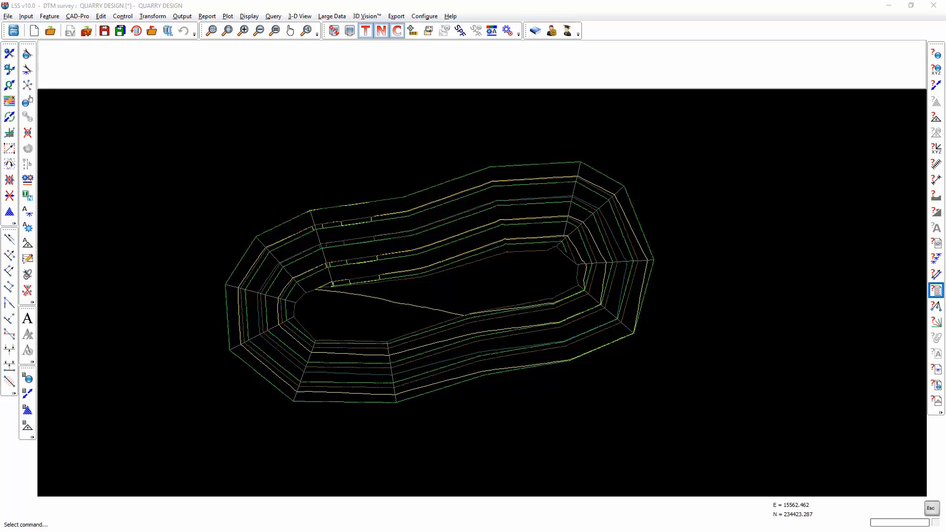
Query a user-defined section across the quarry with the SEAM survey excluded, and inspect where the pit's crest meets the GROUND surface.
left_click(937, 212)
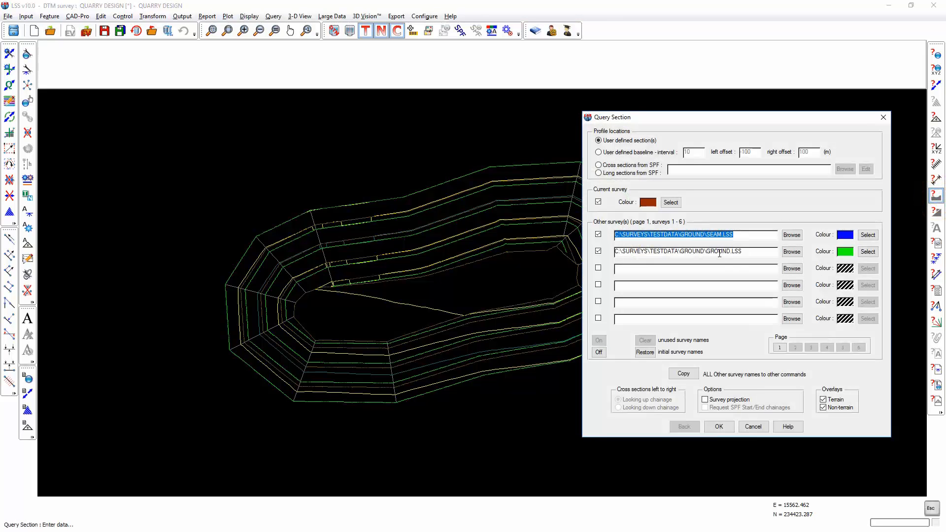
left_click(598, 235)
left_click(715, 426)
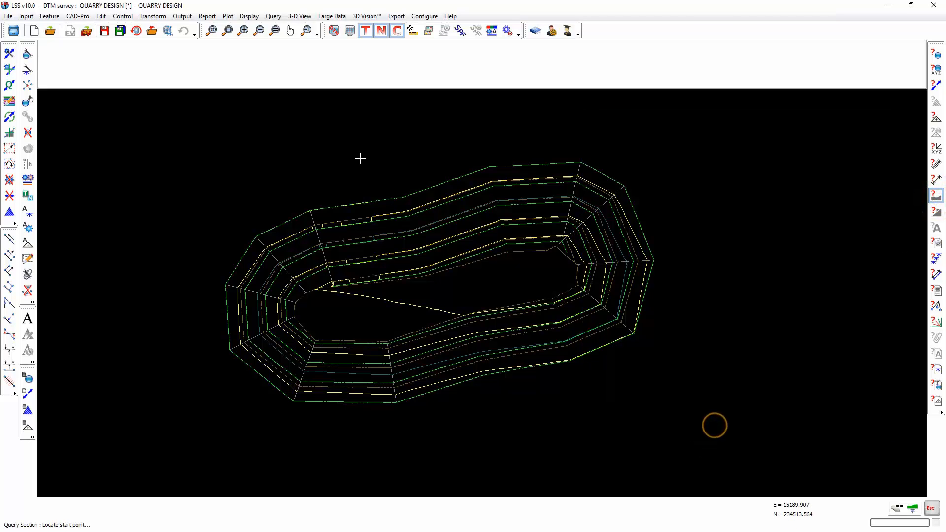
left_click(547, 457)
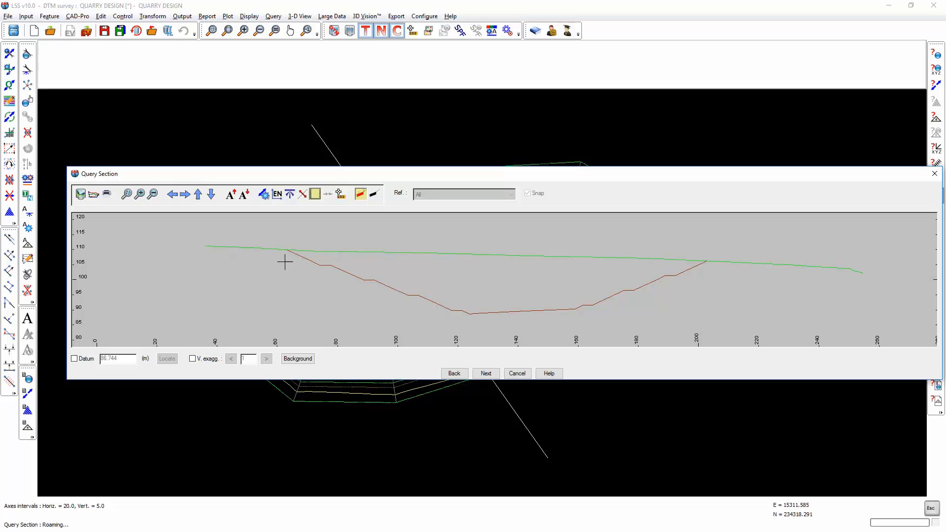
scroll(270, 237, "up", 3)
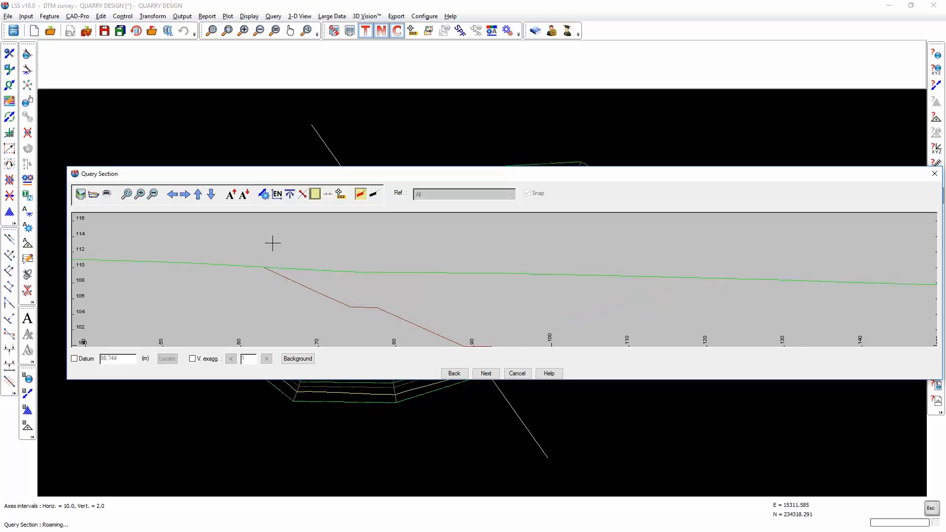
scroll(268, 265, "up", 2)
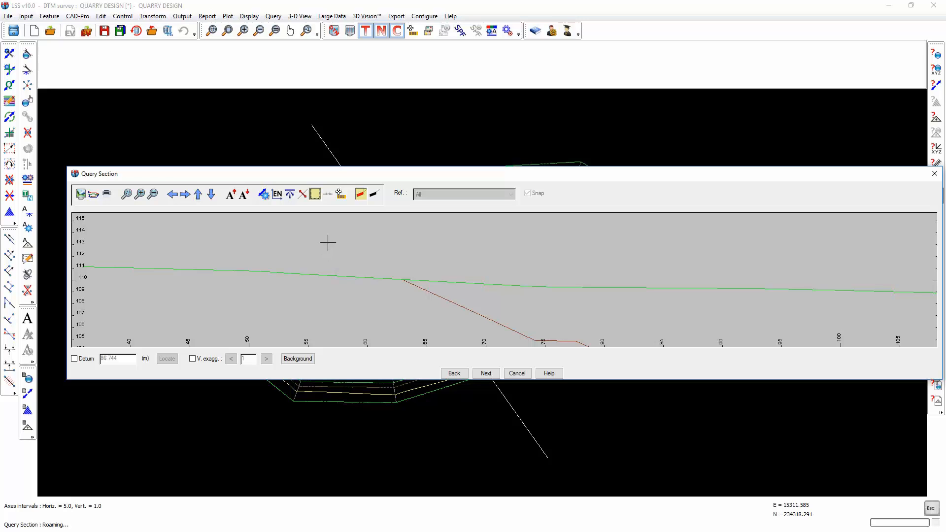
left_click(517, 373)
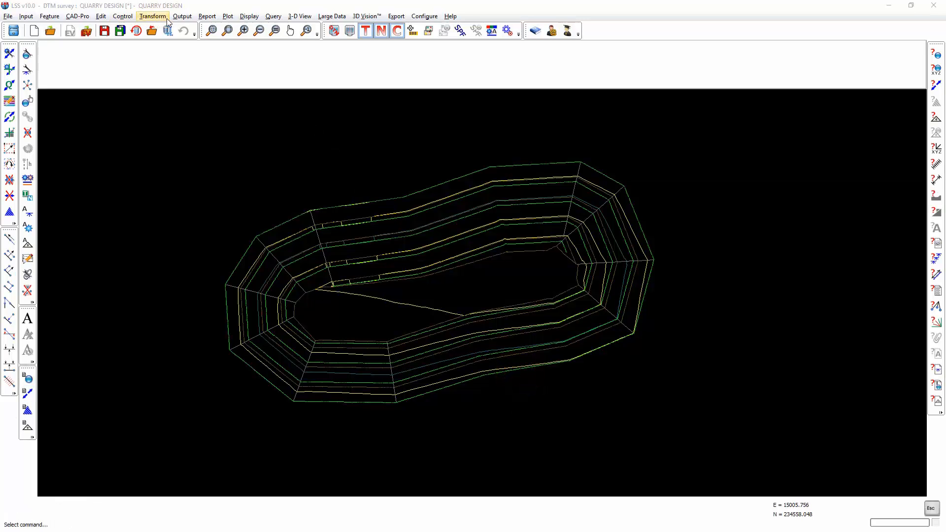
Start a Template design and choose Bund.tdf as its template description file.
left_click(181, 18)
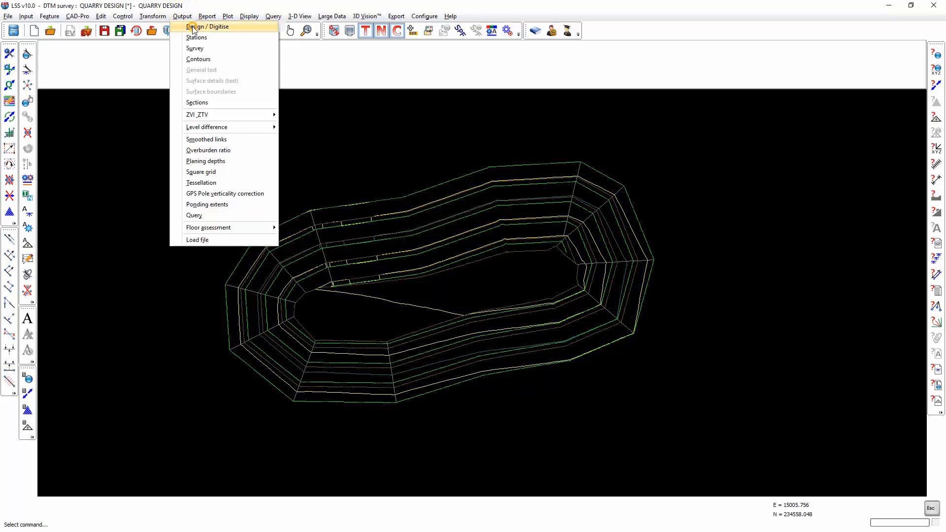
left_click(192, 28)
left_click(637, 287)
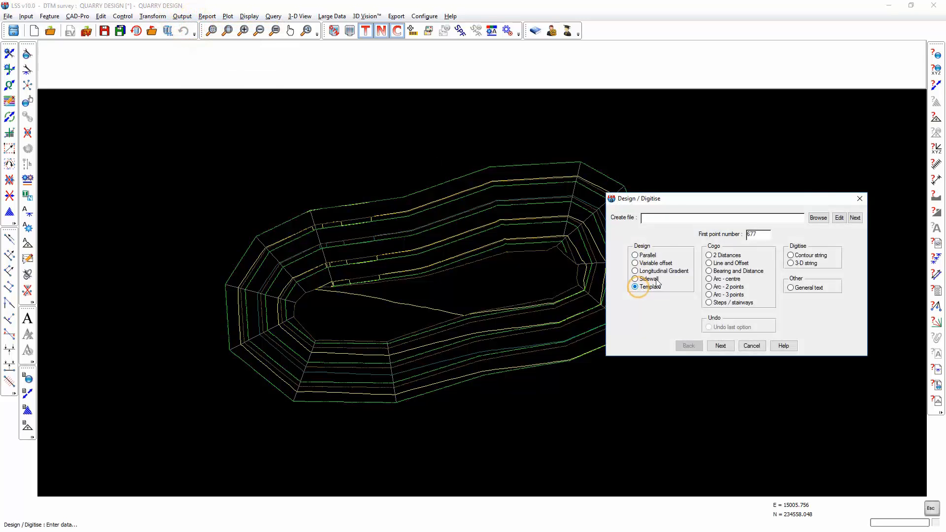
left_click_drag(667, 200, 312, 189)
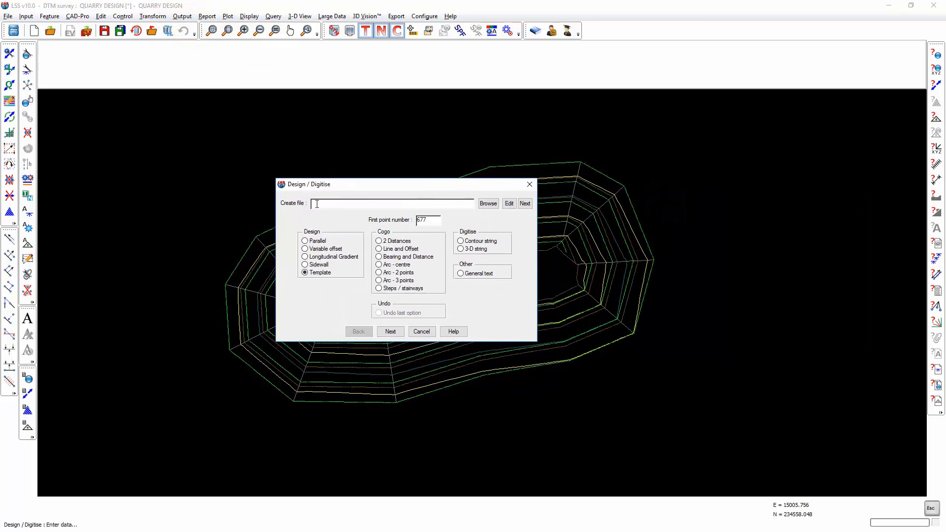
left_click(317, 205)
left_click(391, 331)
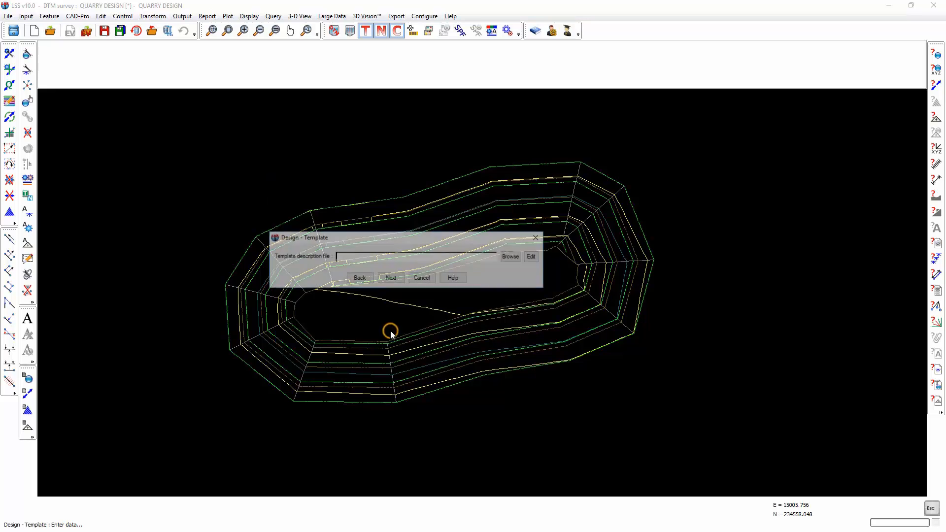
left_click(513, 257)
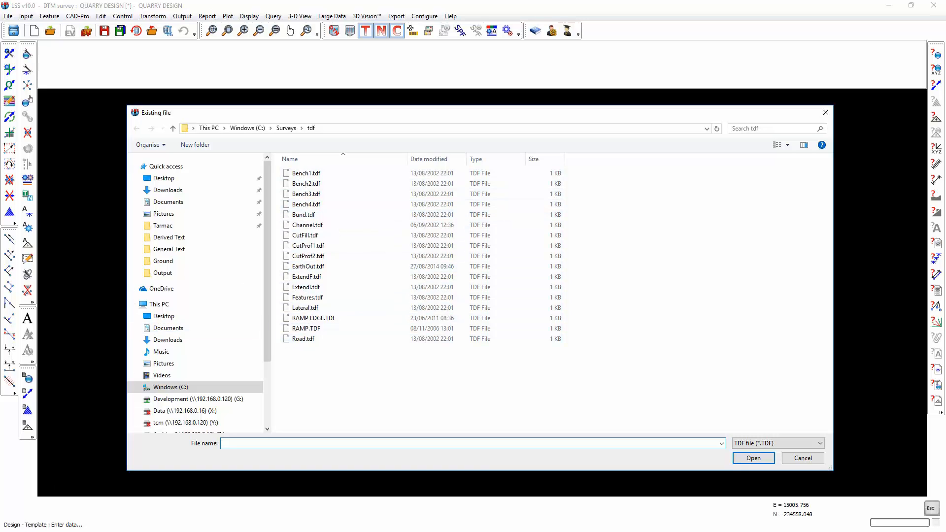
double_click(304, 215)
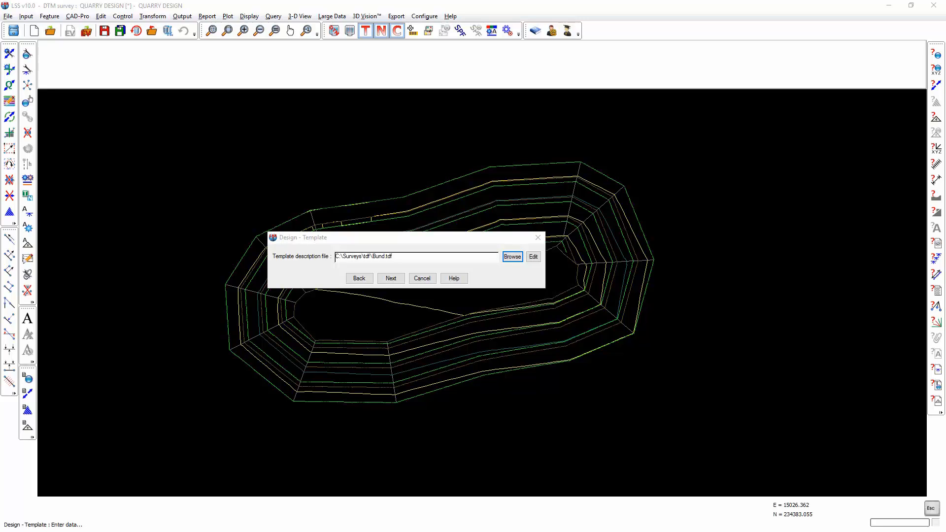
Open the Bund.tdf template in Notepad and review its comment line and the FILL and CUT intersect definitions.
left_click(533, 257)
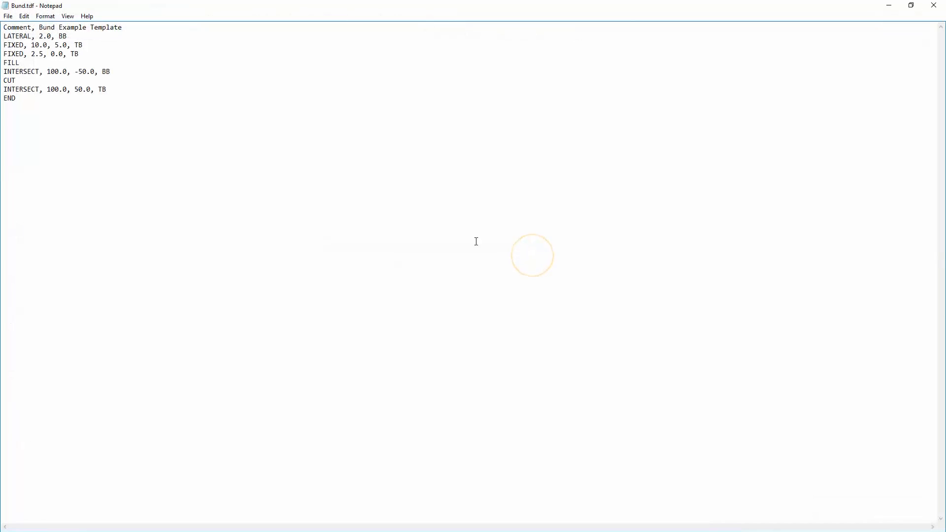
left_click(910, 6)
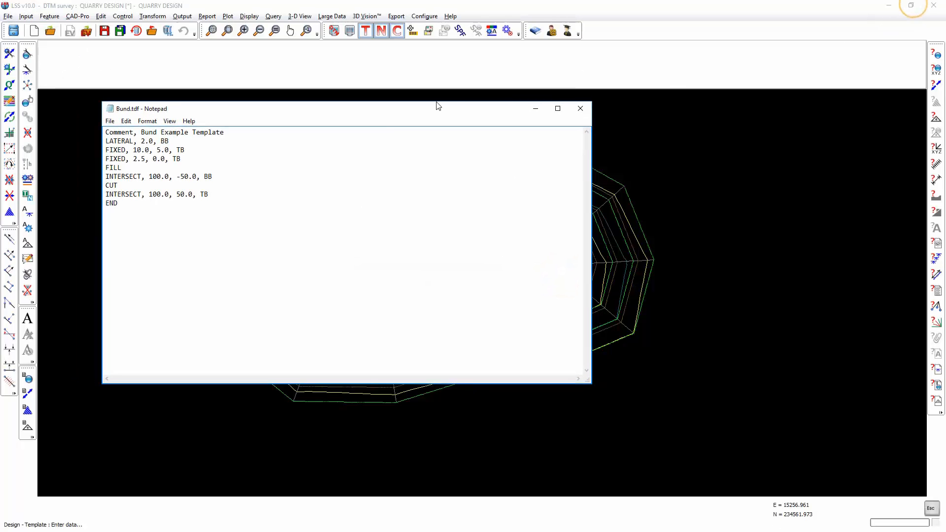
left_click_drag(353, 113, 444, 139)
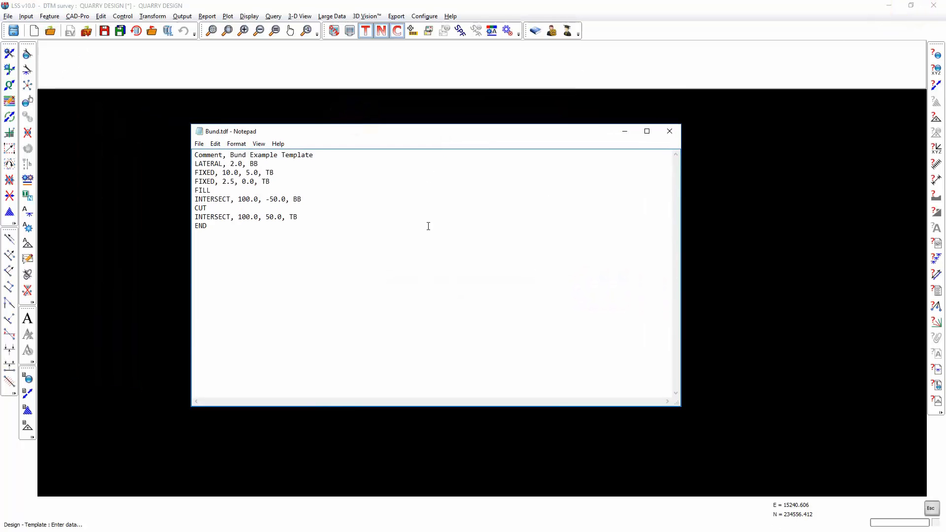
left_click_drag(194, 154, 226, 155)
left_click_drag(281, 131, 486, 157)
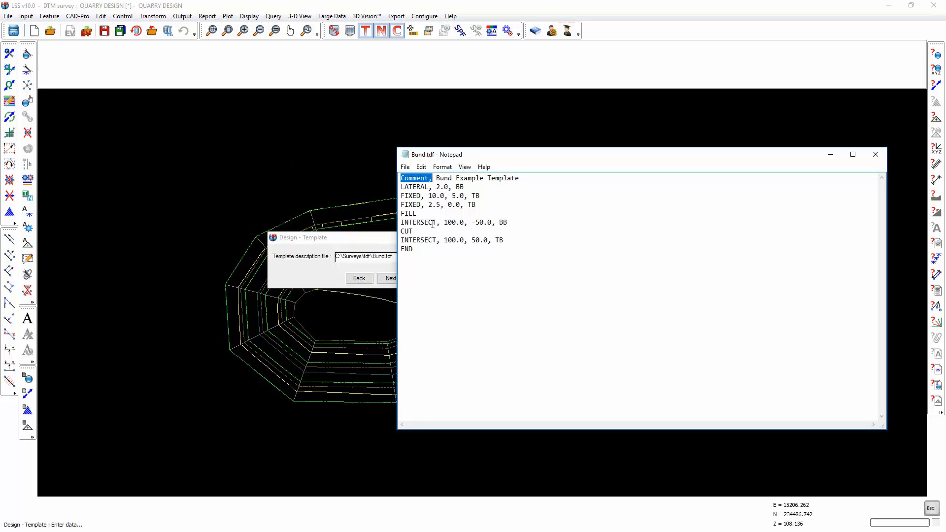
double_click(503, 223)
double_click(502, 240)
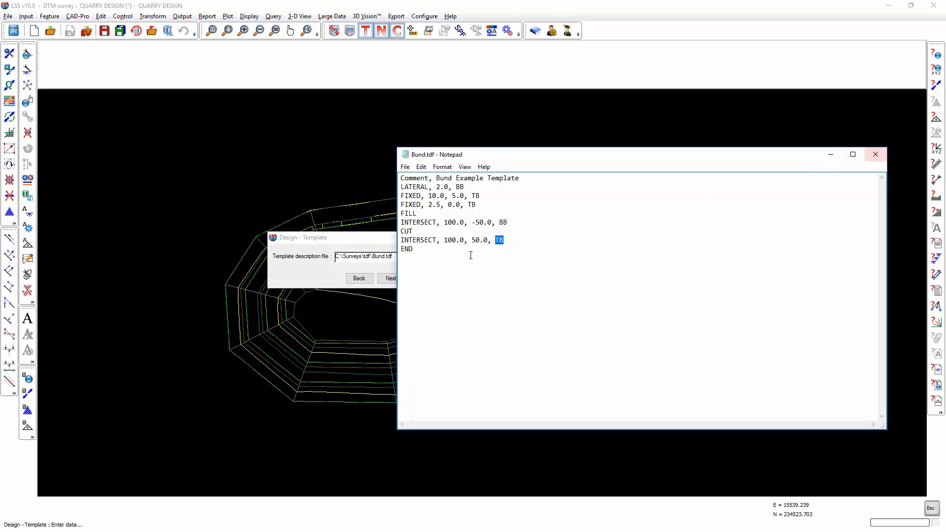
left_click(875, 154)
Generate the bund left of the quarry's outer crest line, starting and ending on GROUND, with 2 m lateral offset, 5 m maximum interval and closed loop.
left_click(390, 279)
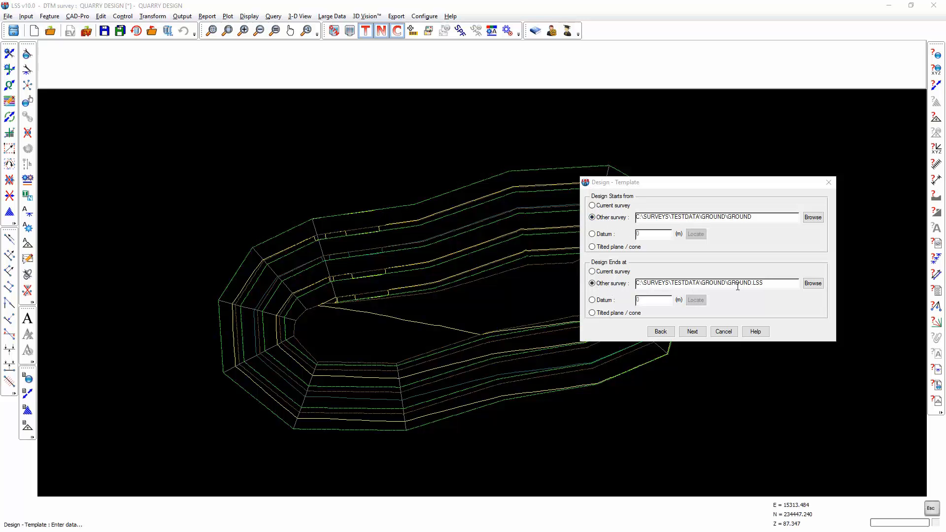
left_click(692, 331)
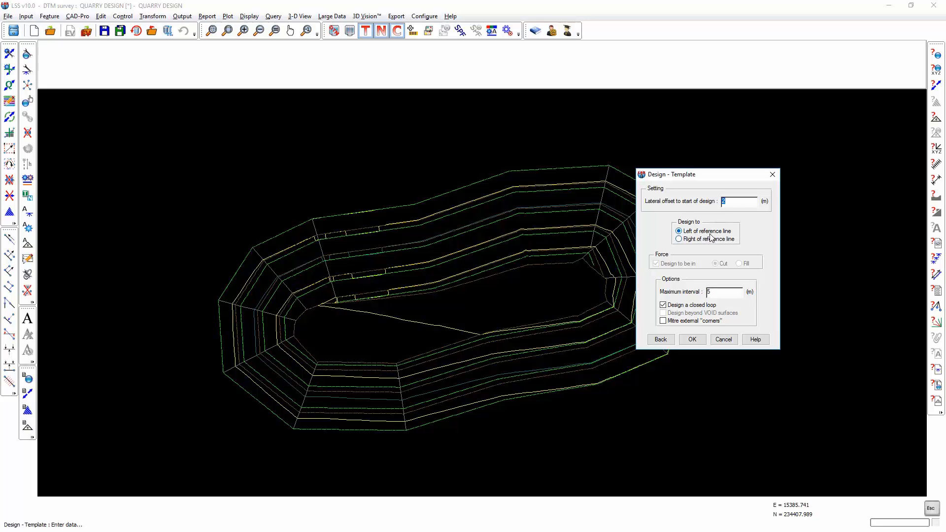
double_click(719, 293)
left_click(692, 339)
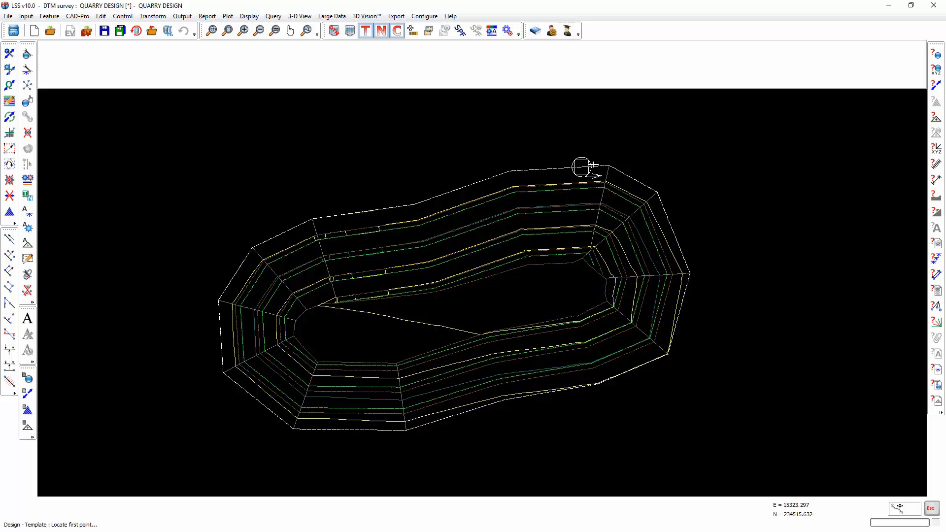
left_click(593, 165)
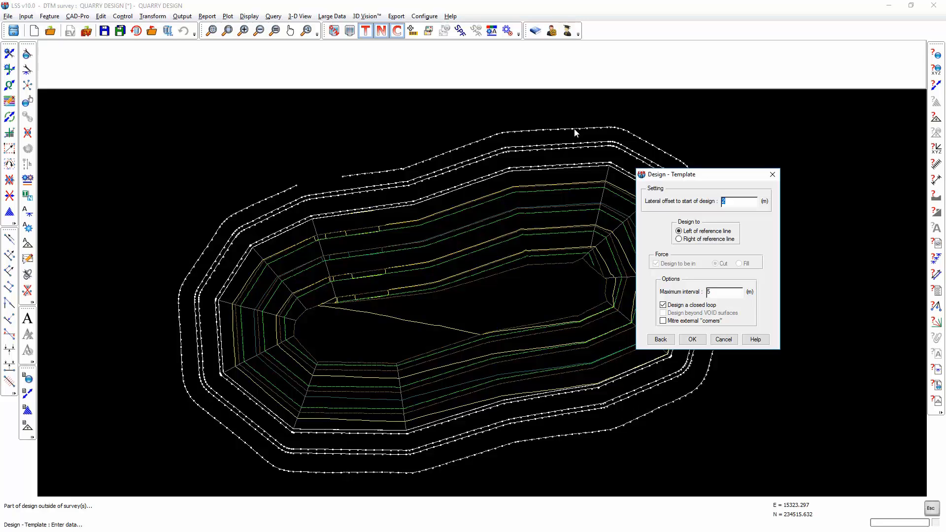
Finish the template design and load the generated bund file into the quarry design survey.
left_click(723, 339)
left_click(691, 296)
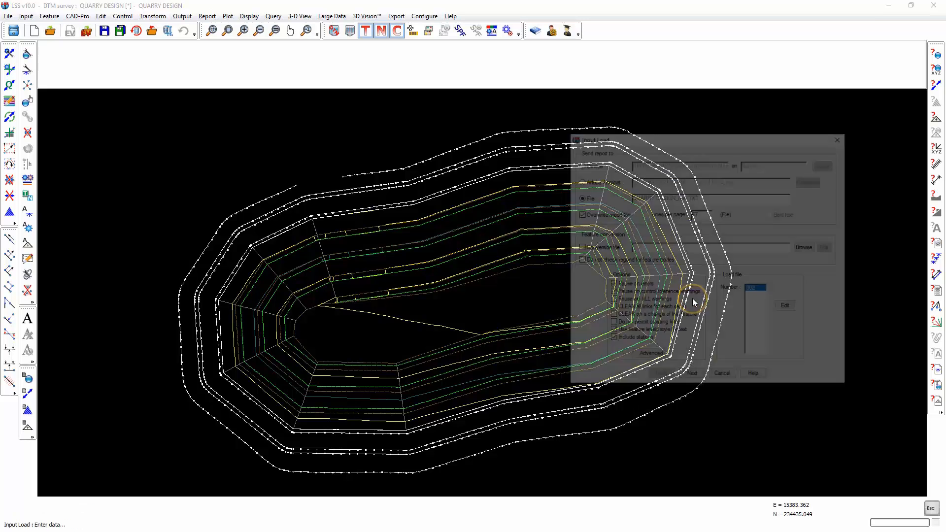
left_click(692, 378)
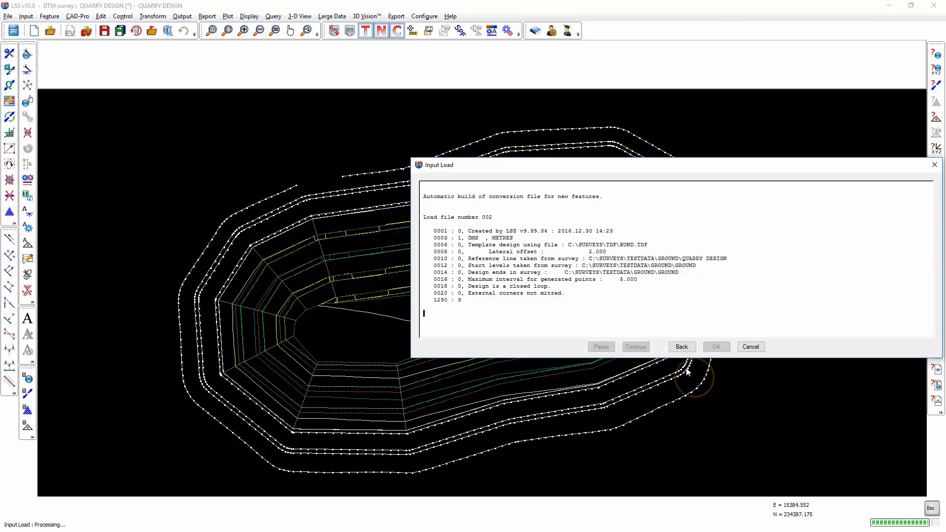
left_click(635, 346)
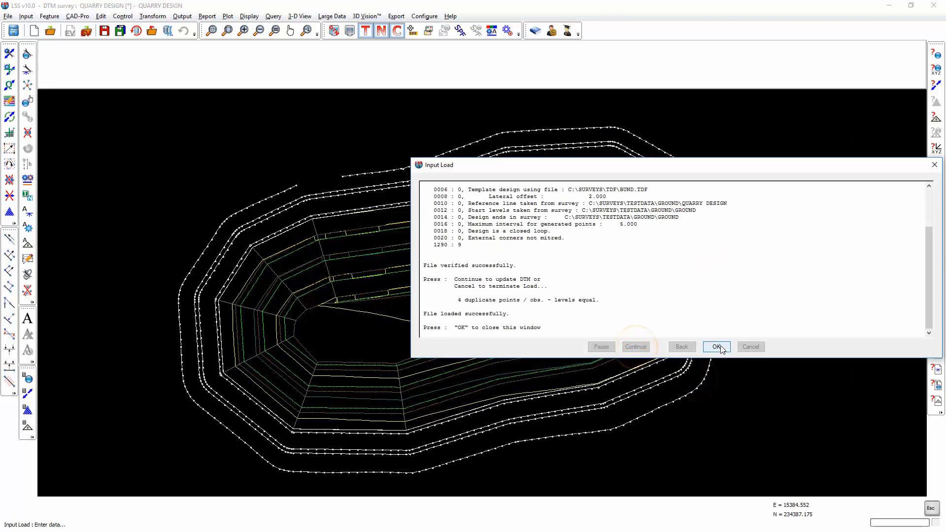
left_click(716, 346)
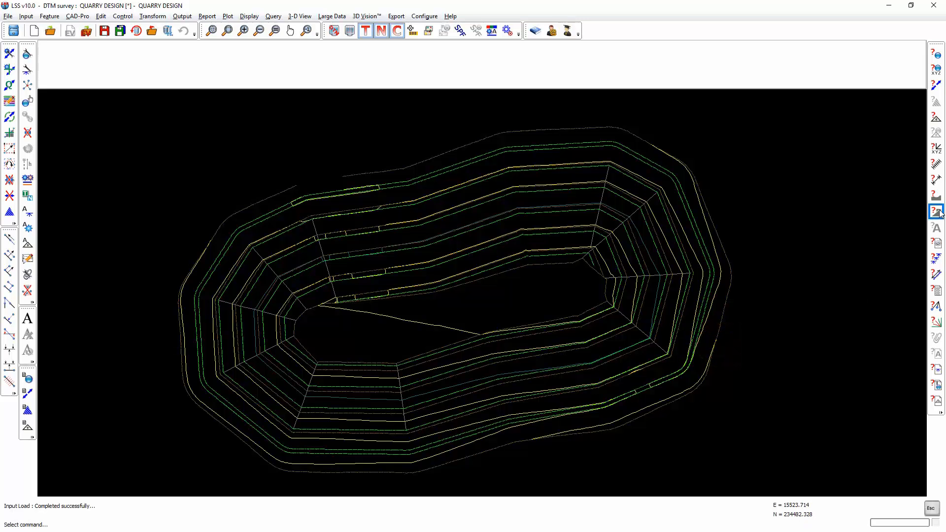
Query a section across the quarry and new bund against GROUND only, and examine the bund profile on both sides of the pit.
left_click(935, 195)
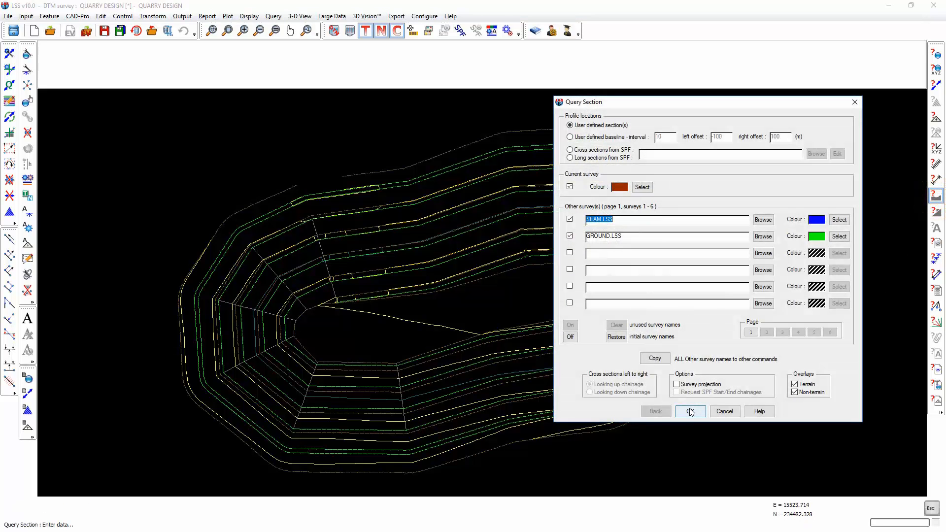
left_click(569, 218)
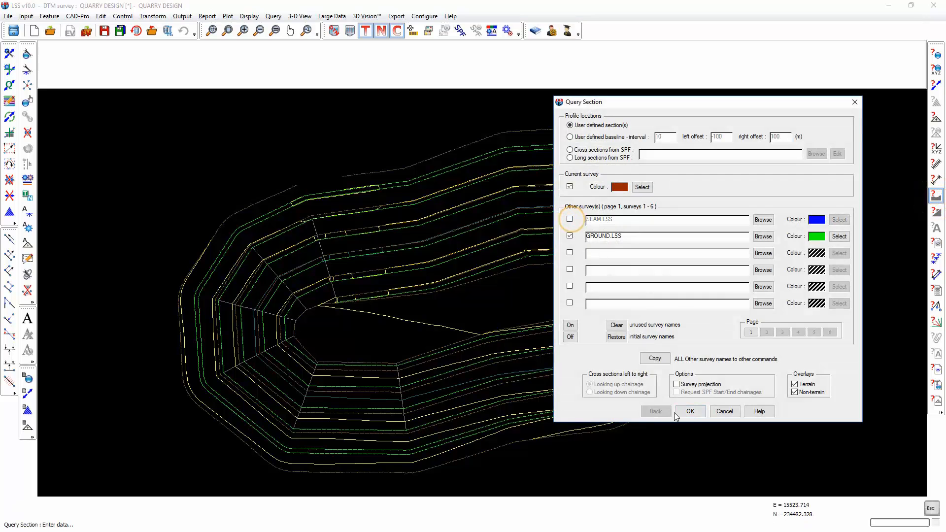
left_click(685, 411)
left_click(488, 123)
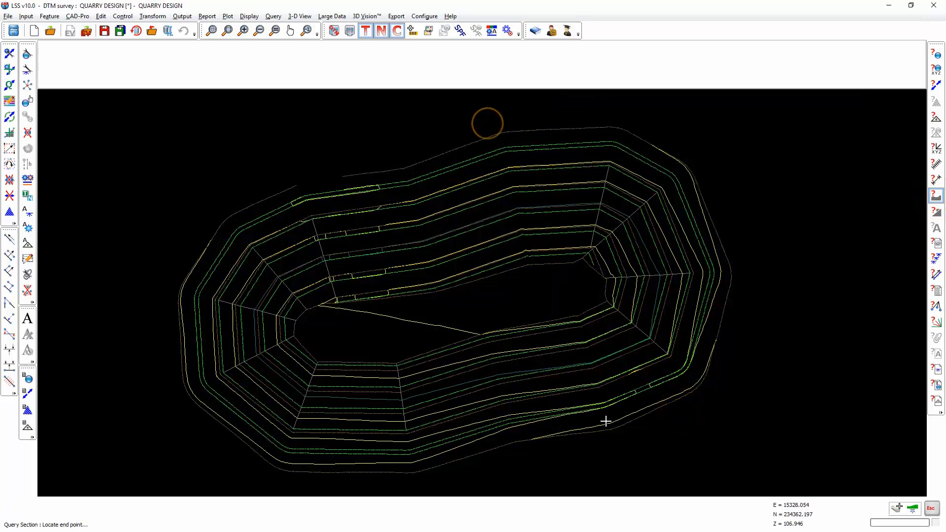
left_click(627, 449)
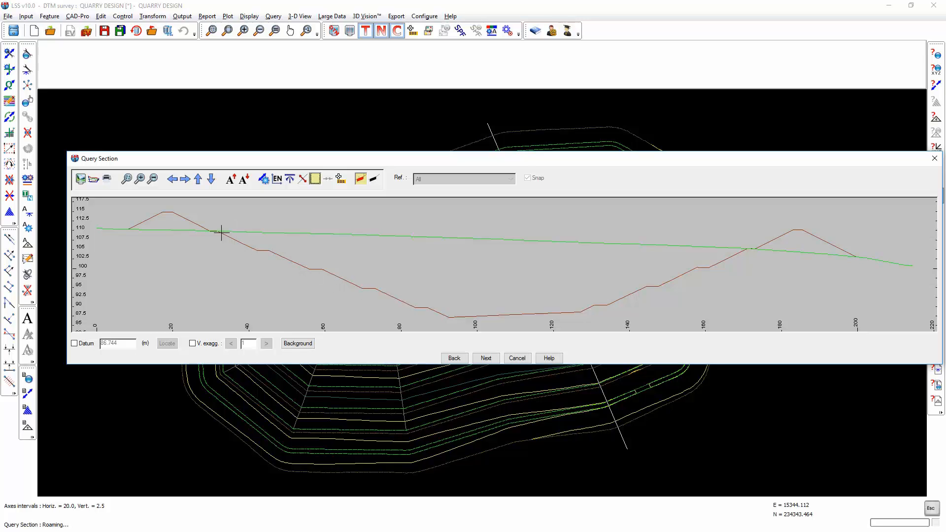
scroll(199, 222, "up", 3)
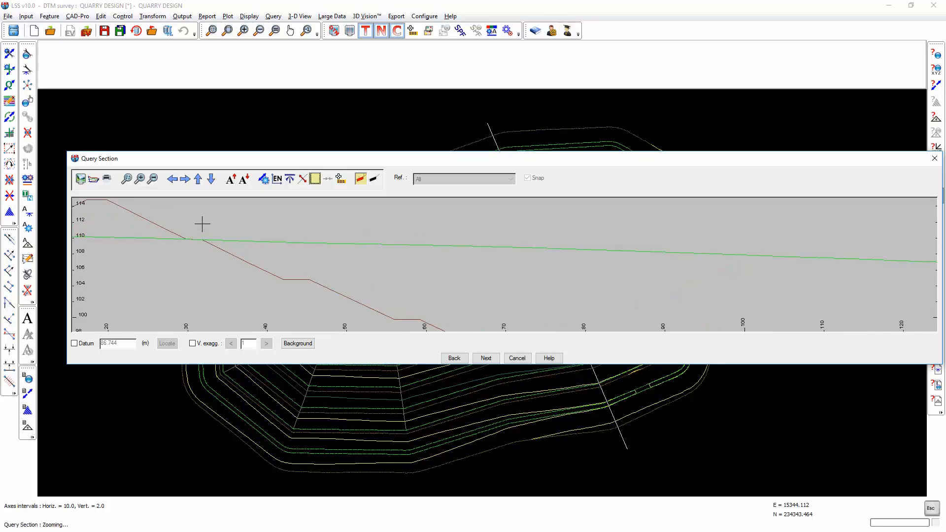
middle_click_drag(203, 244, 502, 292)
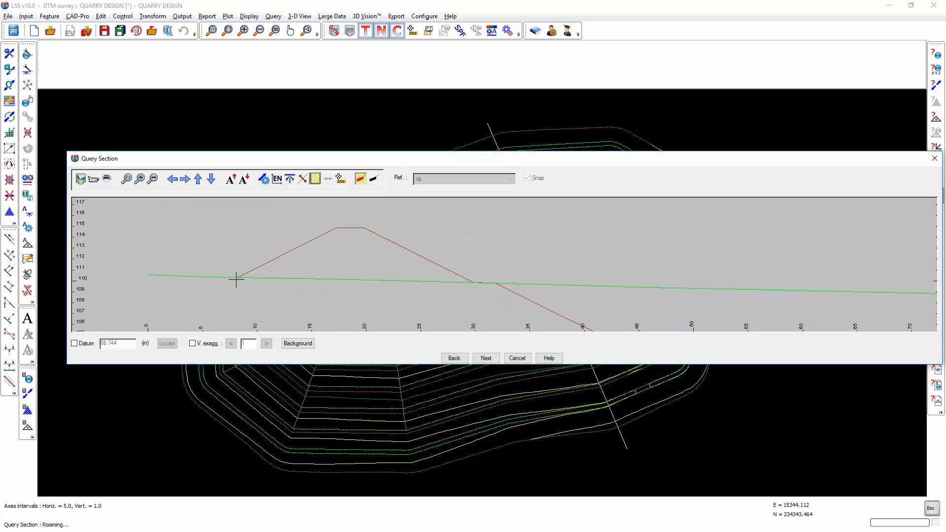
scroll(246, 283, "down", 2)
middle_click_drag(473, 307, 168, 294)
scroll(533, 294, "down", 1)
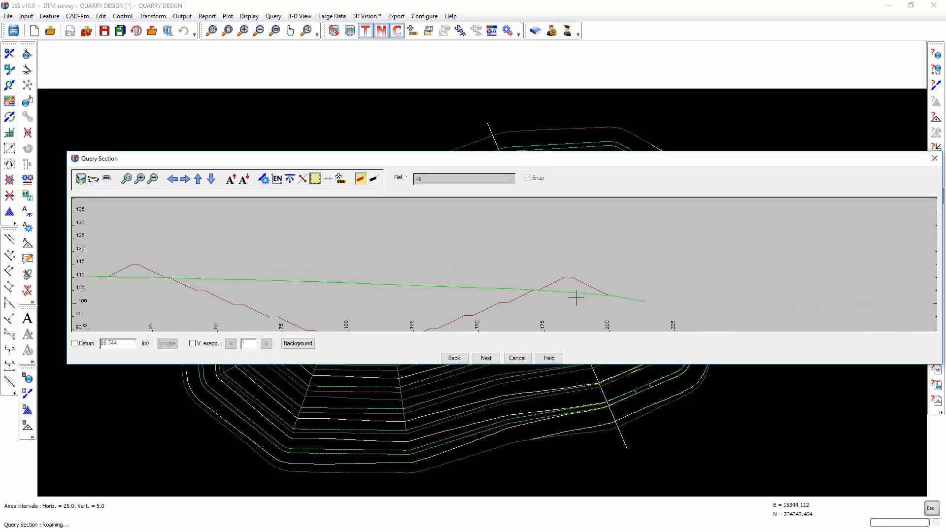
left_click(514, 360)
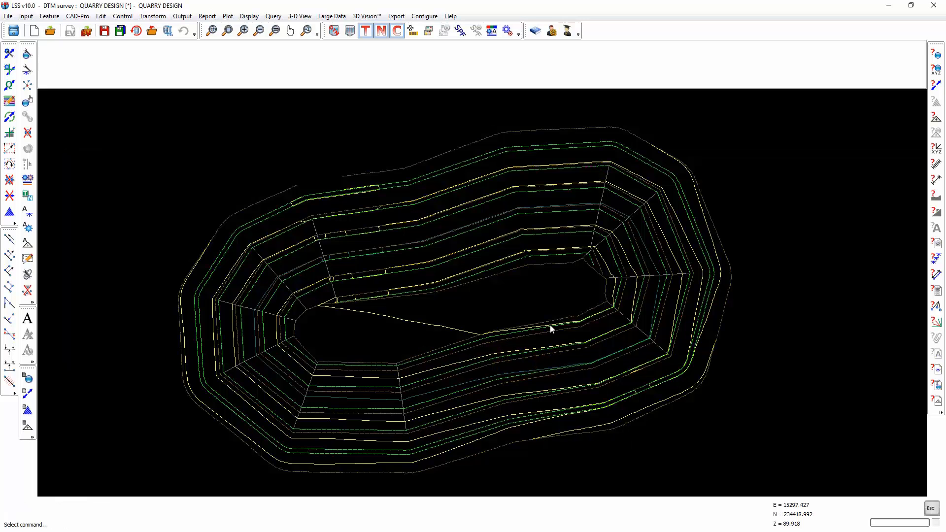